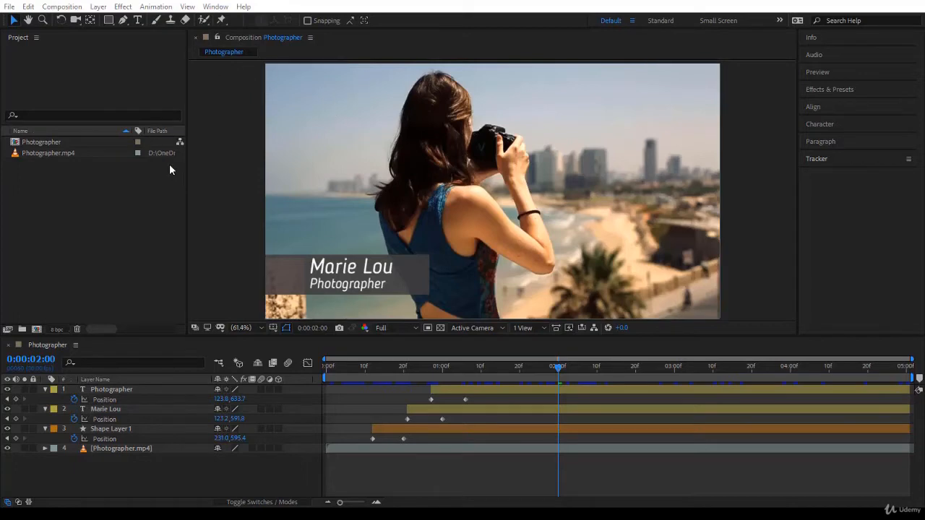
Create a new, empty project in place of the Photographer project
left_click(11, 10)
mouse_move(21, 20)
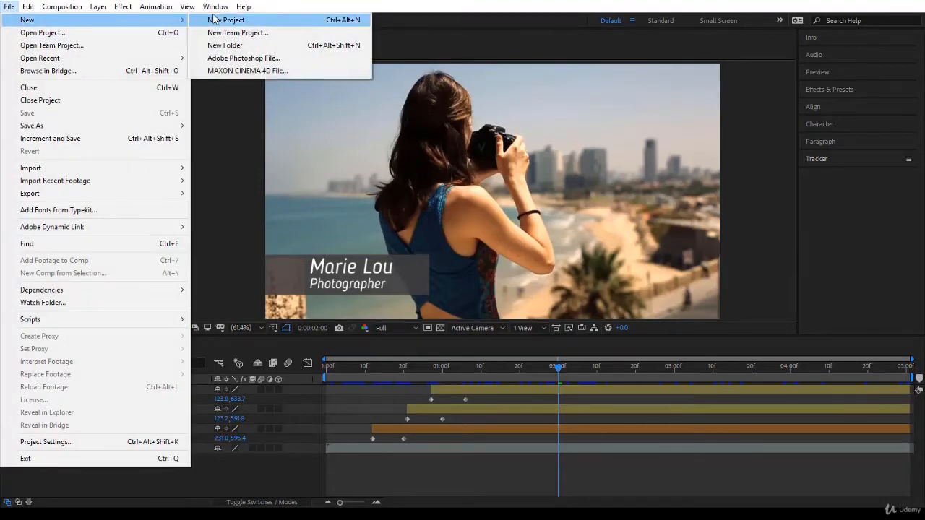
left_click(350, 22)
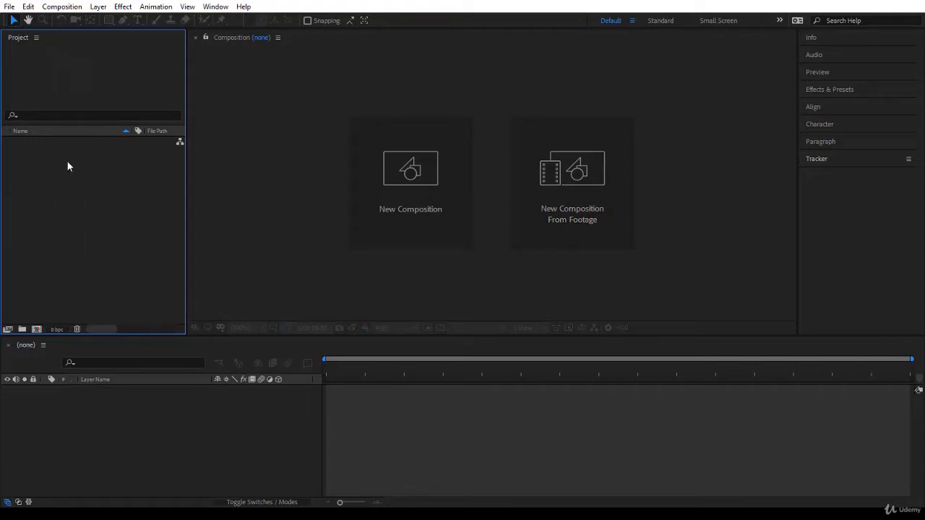
Import the Arial View Beach, City, Forest and Lake videos from the Assets folder as footage
right_click(65, 195)
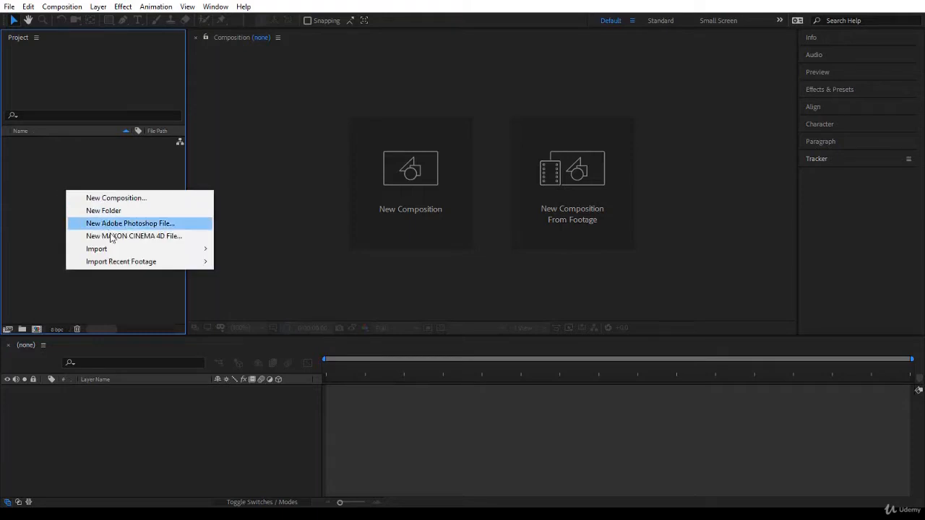
mouse_move(115, 248)
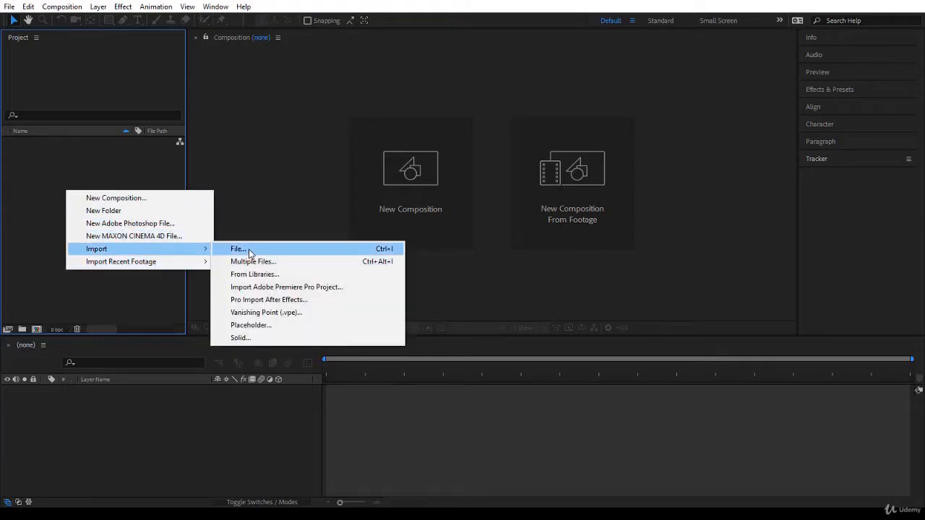
left_click(393, 253)
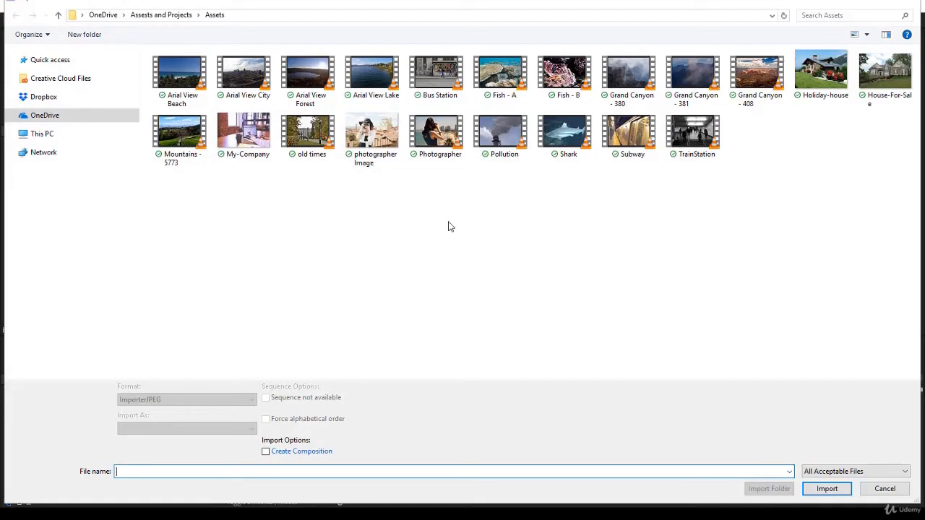
left_click(206, 92)
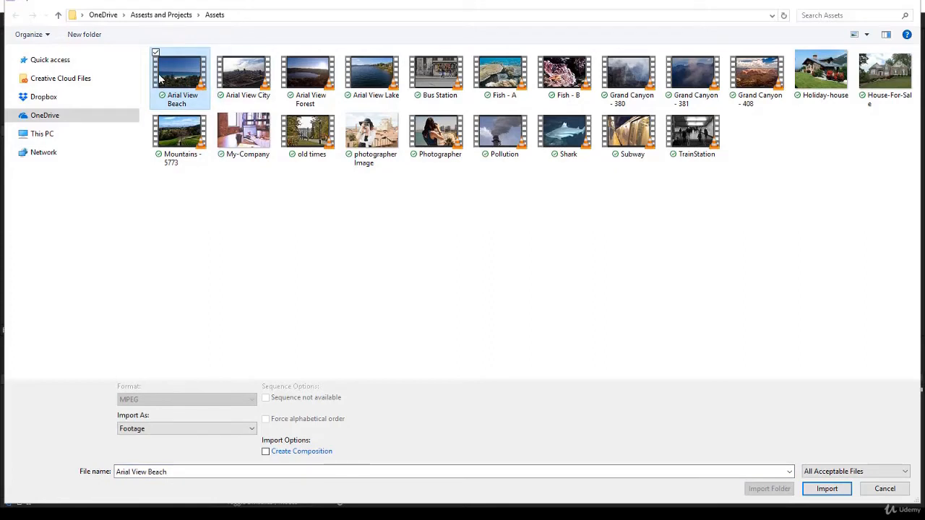
left_click(368, 100, "shift")
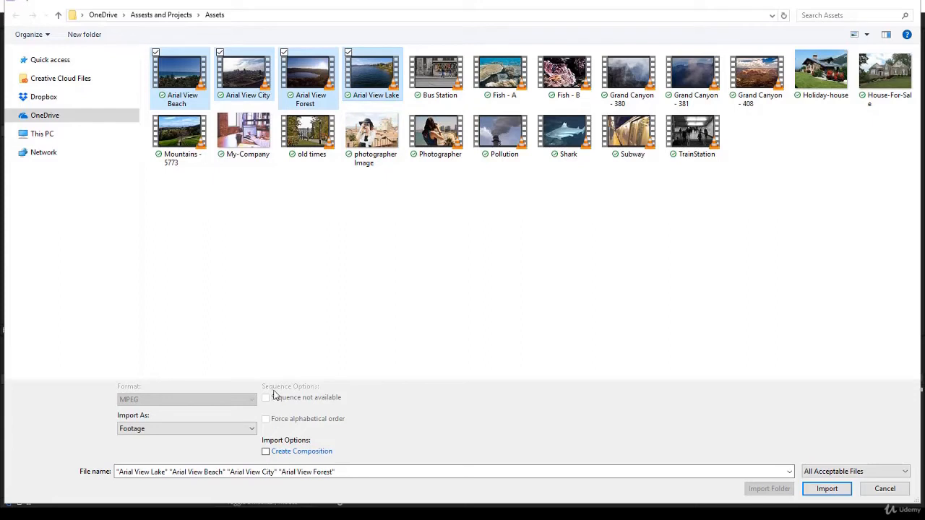
left_click(265, 452)
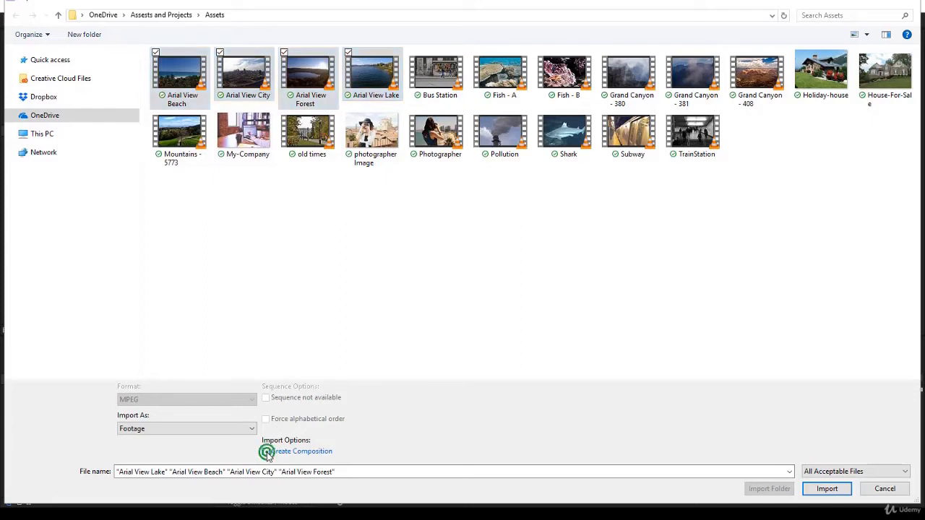
left_click(265, 452)
left_click(827, 489)
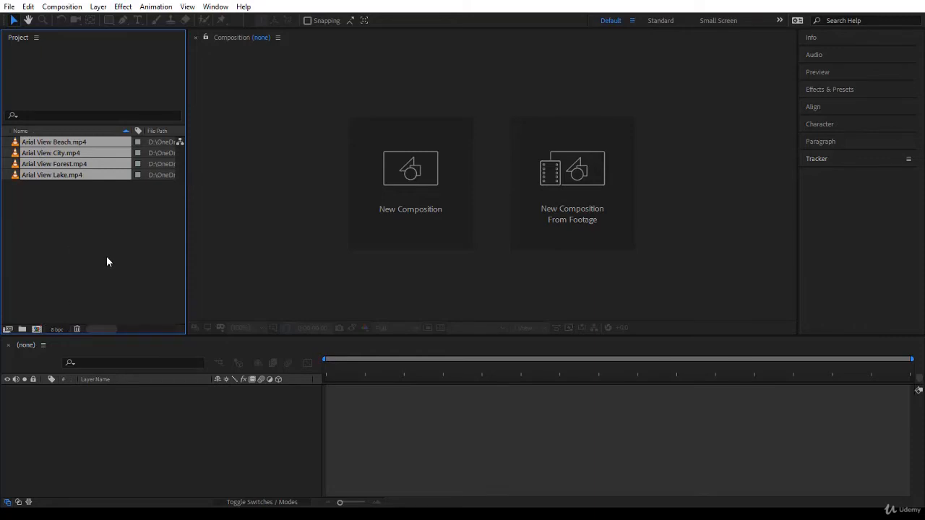
Inspect the thumbnails and properties of the imported Arial View Beach, City and Forest clips
left_click(68, 199)
left_click(67, 142)
left_click(67, 154)
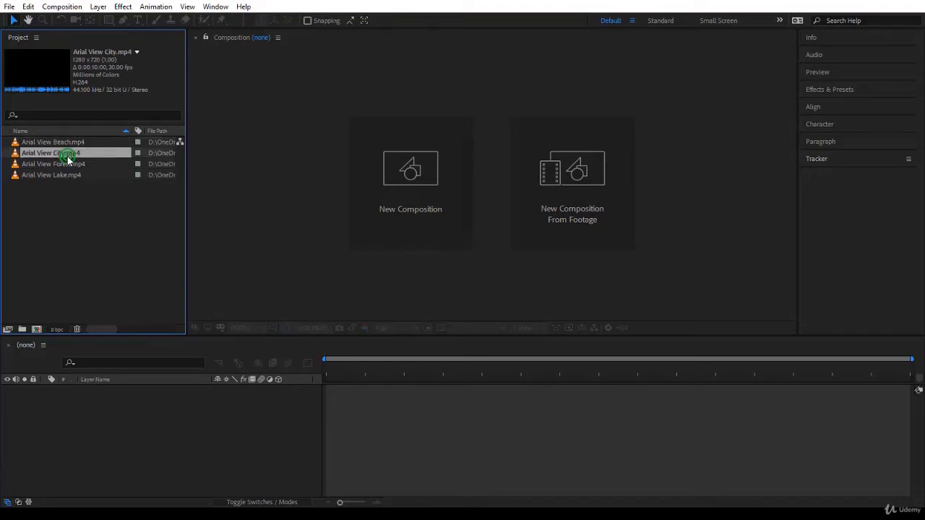
left_click(67, 164)
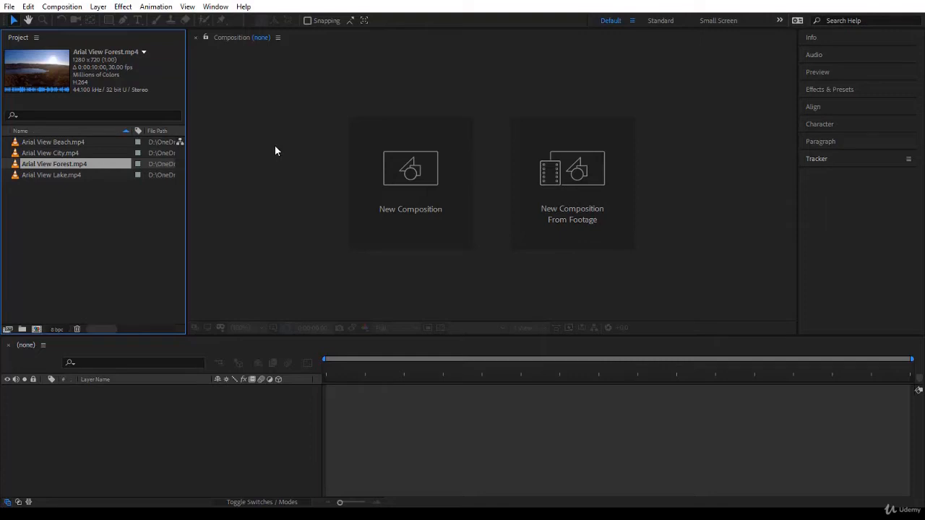
left_click(116, 246)
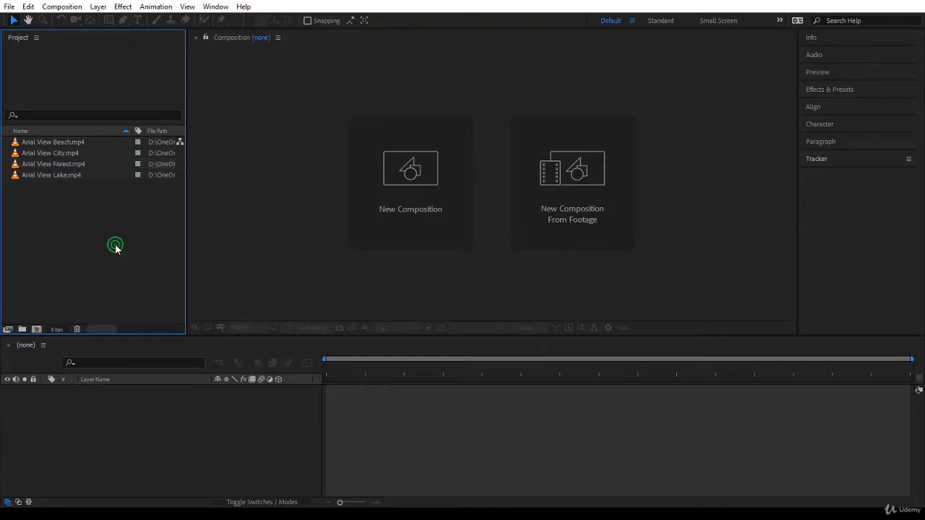
left_click(214, 245)
left_click(809, 231)
left_click(585, 445)
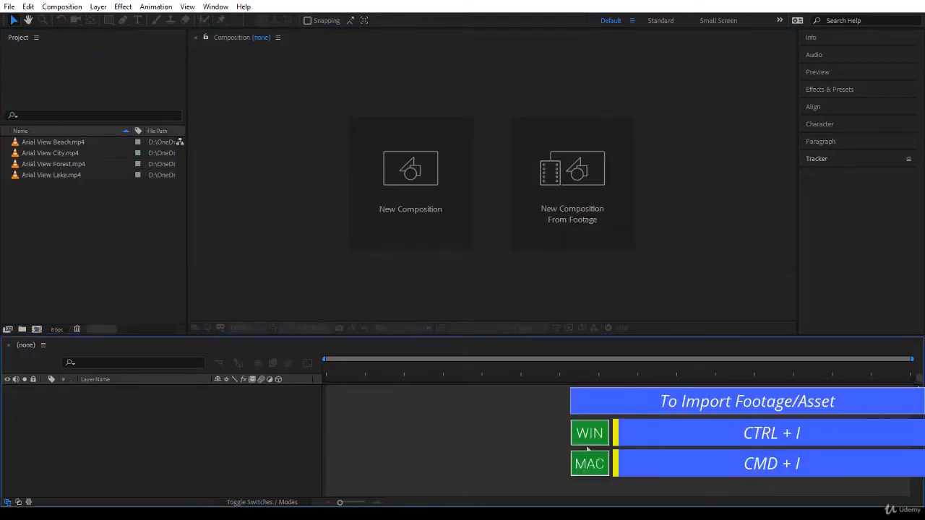
Import the My-Company, photographer Image, Holiday-house and House-For-Sale images from the Assets folder as footage
key("ctrl+i")
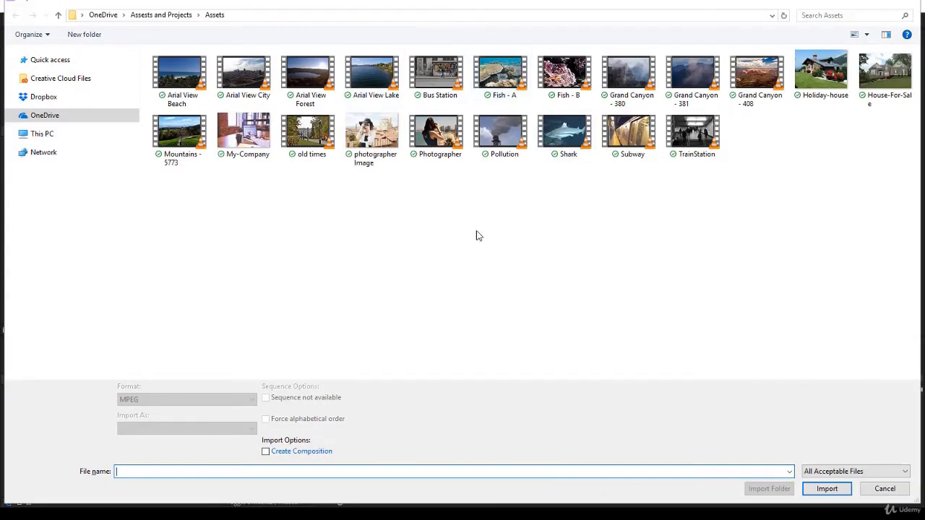
left_click(246, 137)
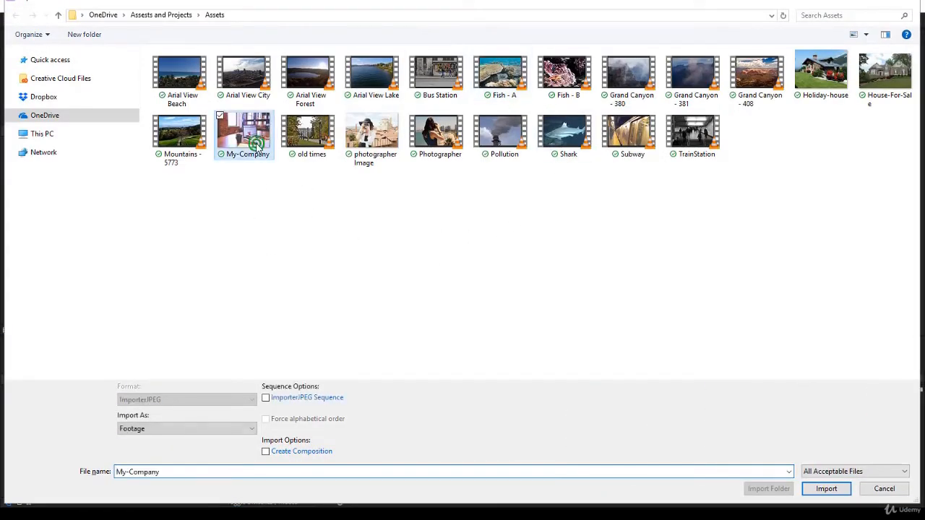
left_click(376, 145, "shift")
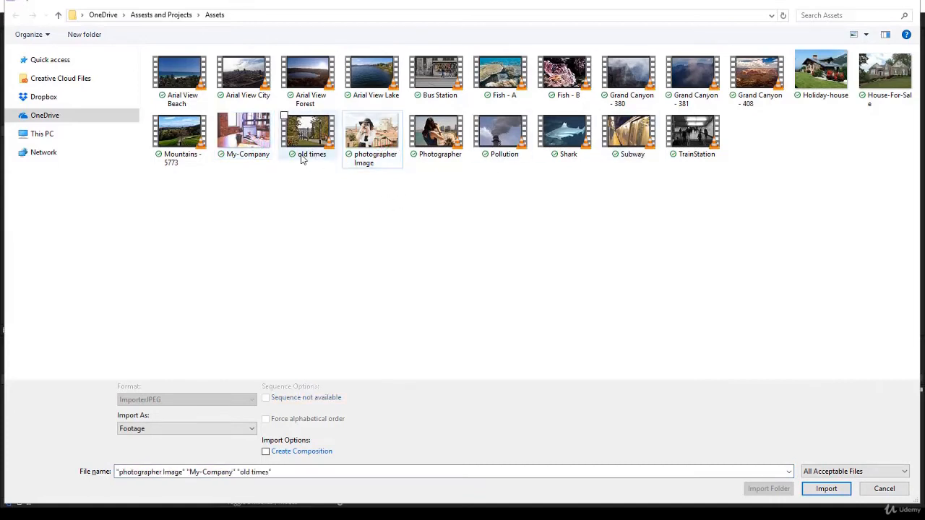
left_click(246, 134)
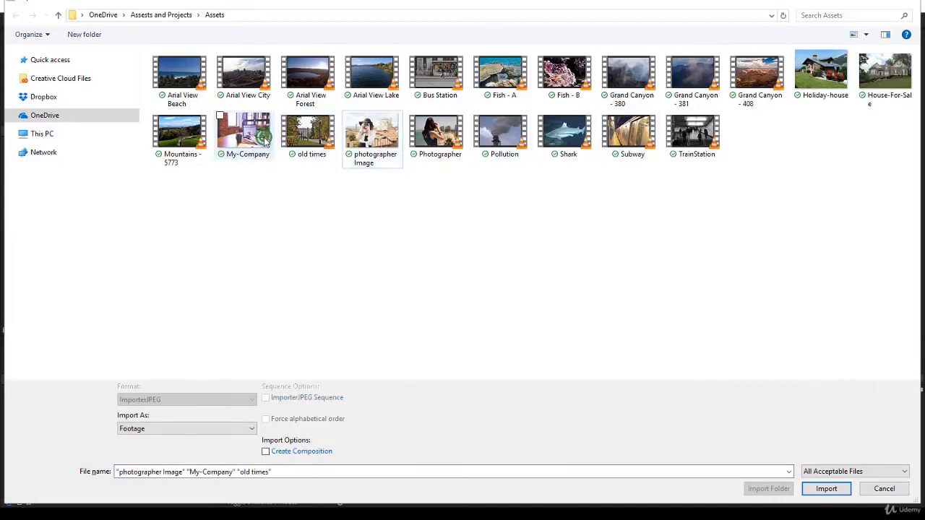
left_click(383, 144, "ctrl")
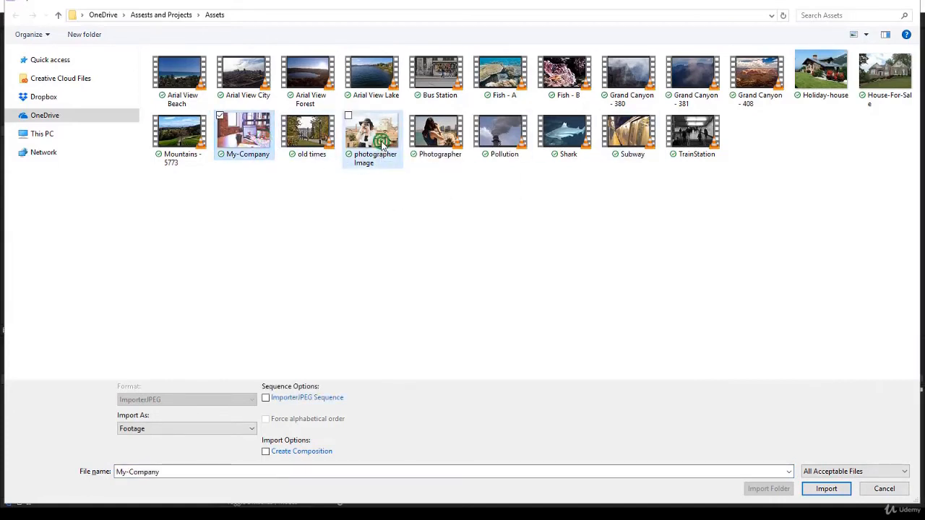
left_click(820, 72, "ctrl")
left_click(882, 72, "ctrl")
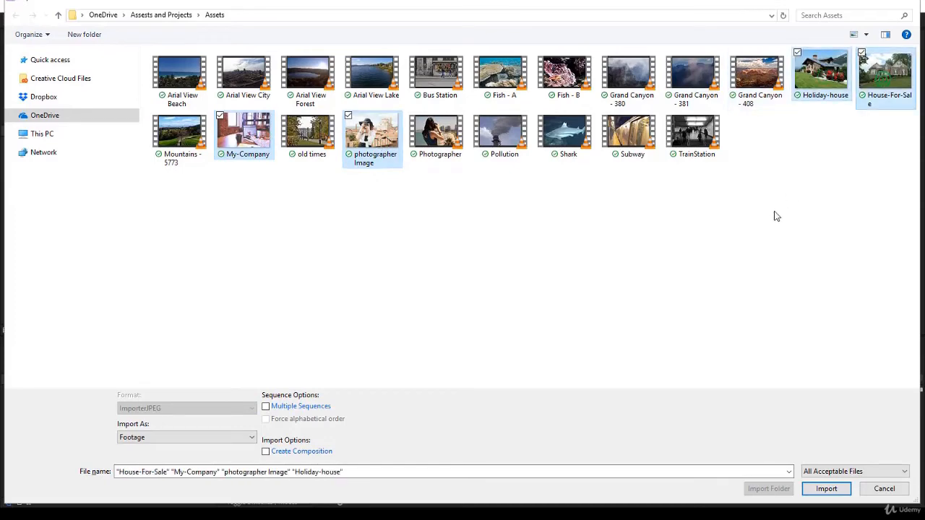
left_click(826, 489)
left_click(45, 247)
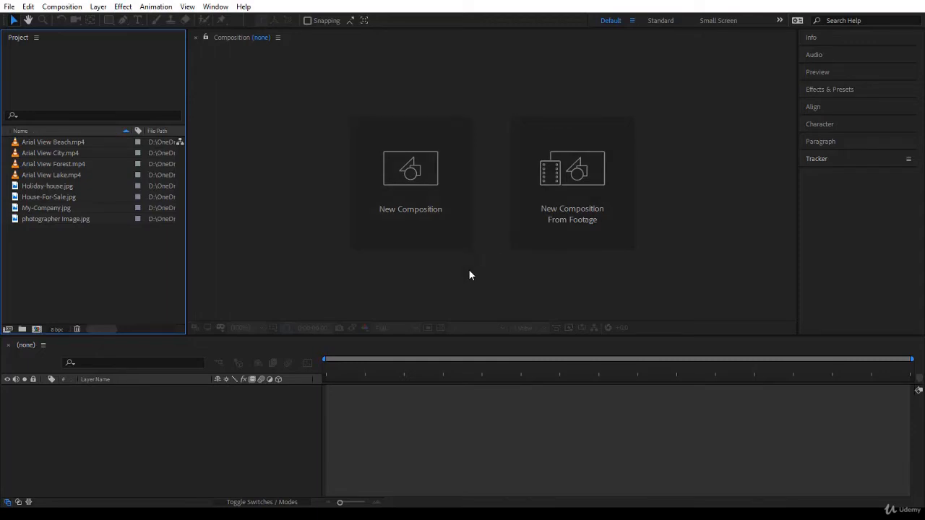
left_click(30, 153)
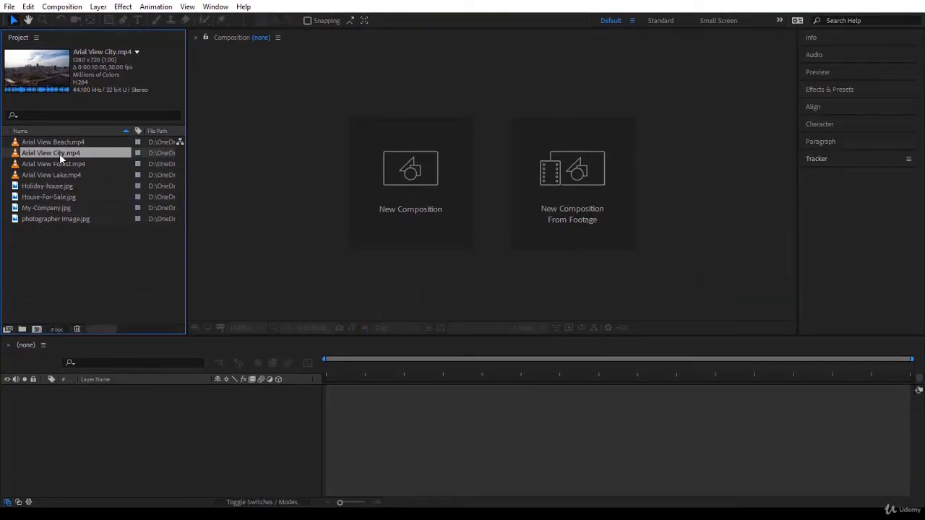
left_click_drag(50, 155, 282, 279)
left_click_drag(463, 266, 40, 330)
left_click_drag(39, 331, 56, 290)
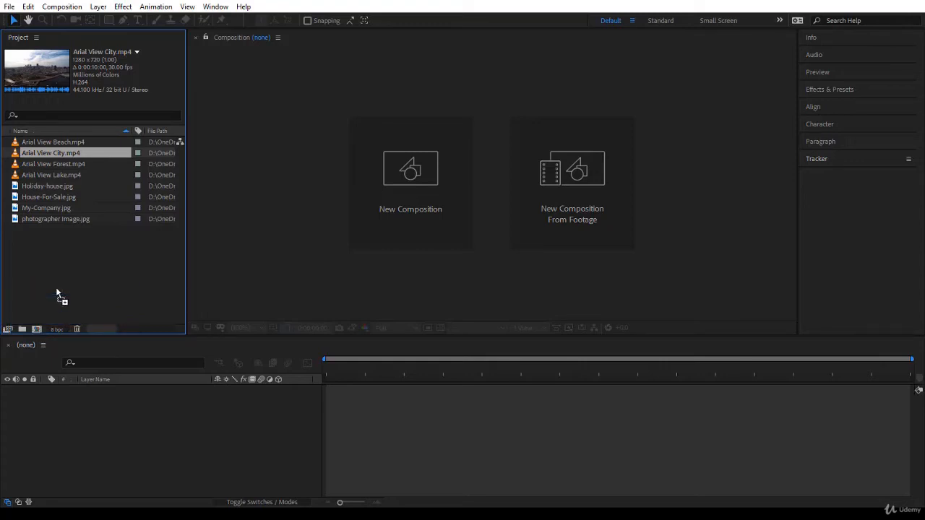
Create a new composition from the Arial View City.mp4 footage
right_click(80, 154)
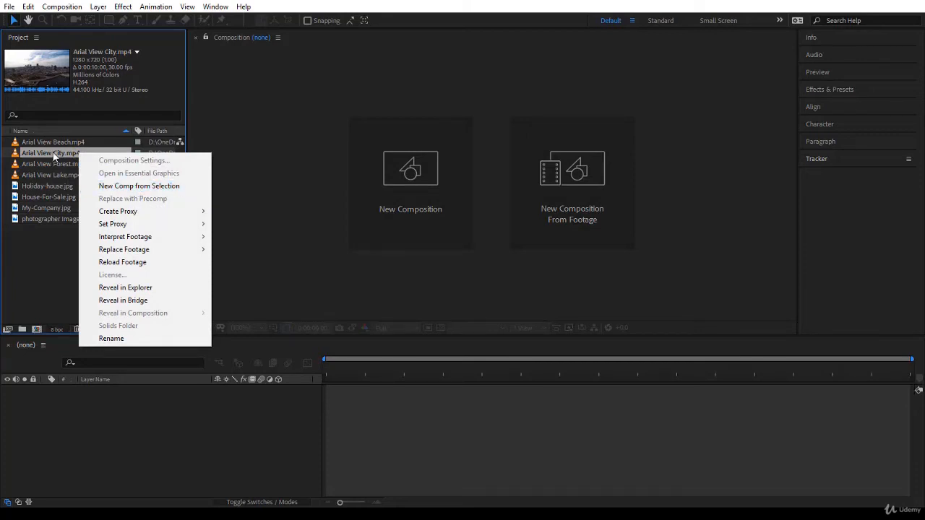
left_click(118, 189)
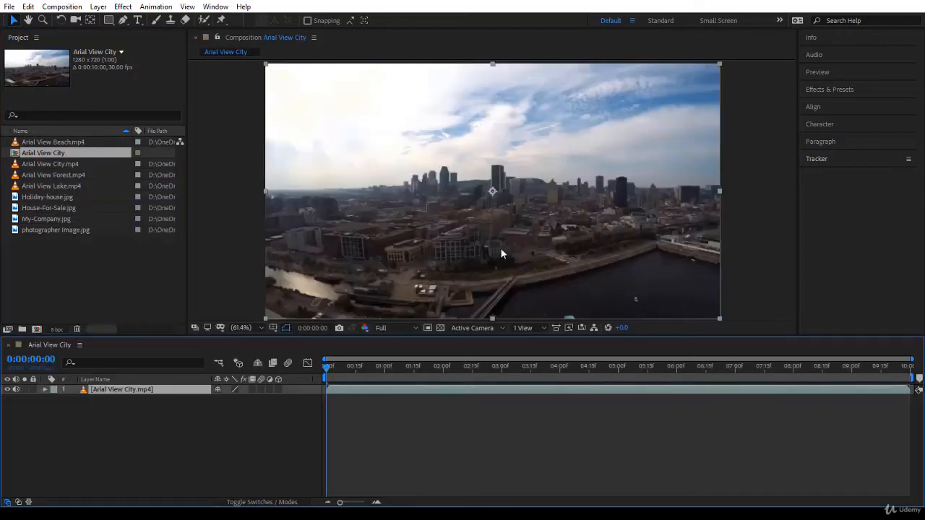
left_click(233, 244)
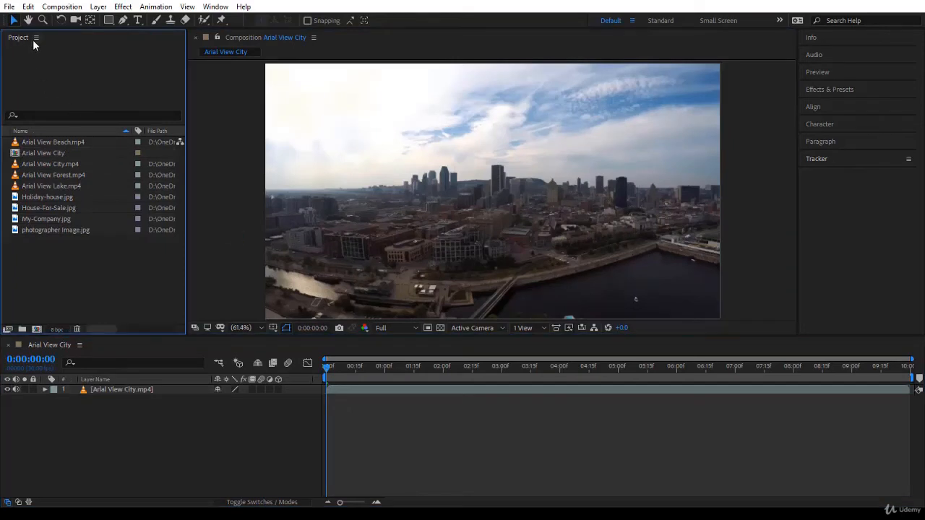
Examine the Arial View City composition in the project list, its footage layer in the timeline, and the composition view
left_click(29, 155)
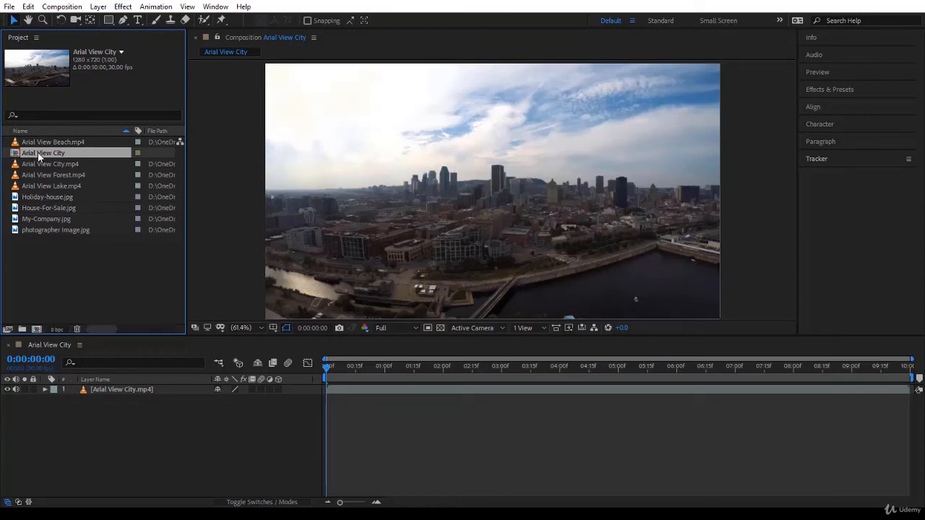
left_click(108, 356)
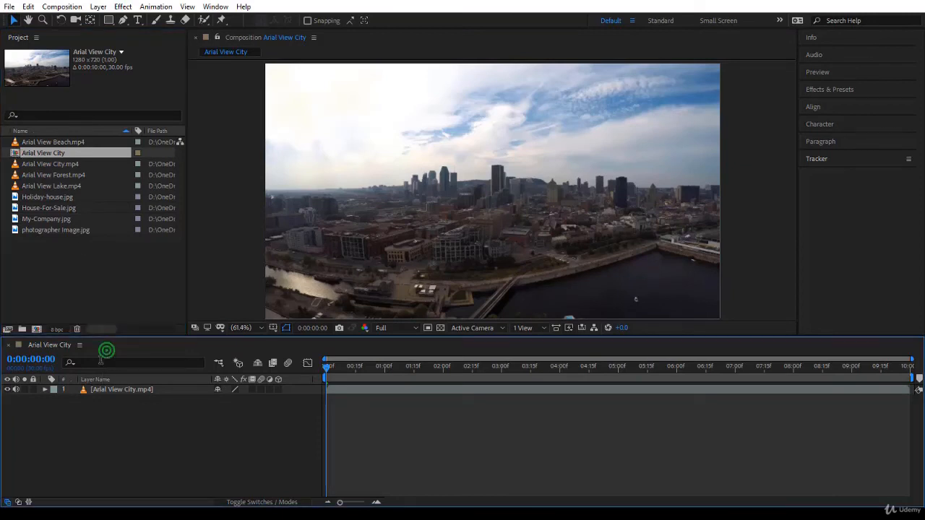
left_click(130, 390)
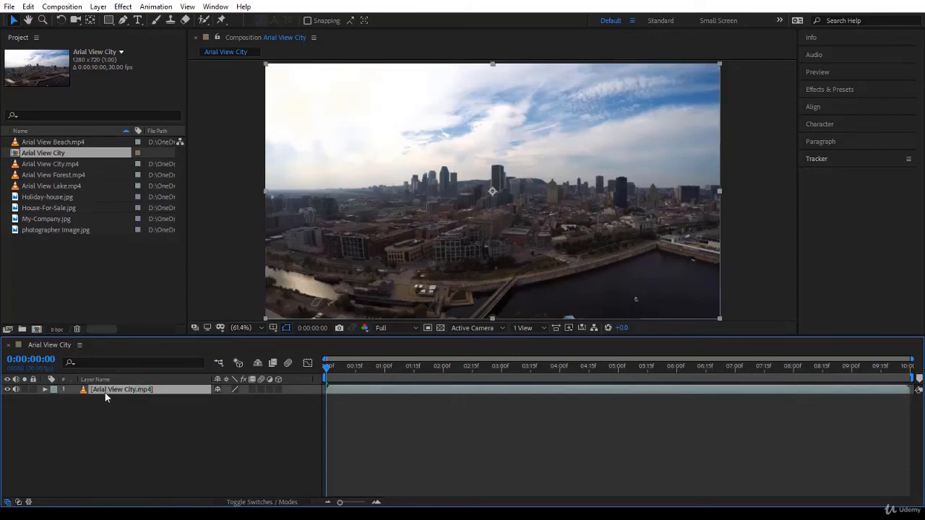
left_click(234, 152)
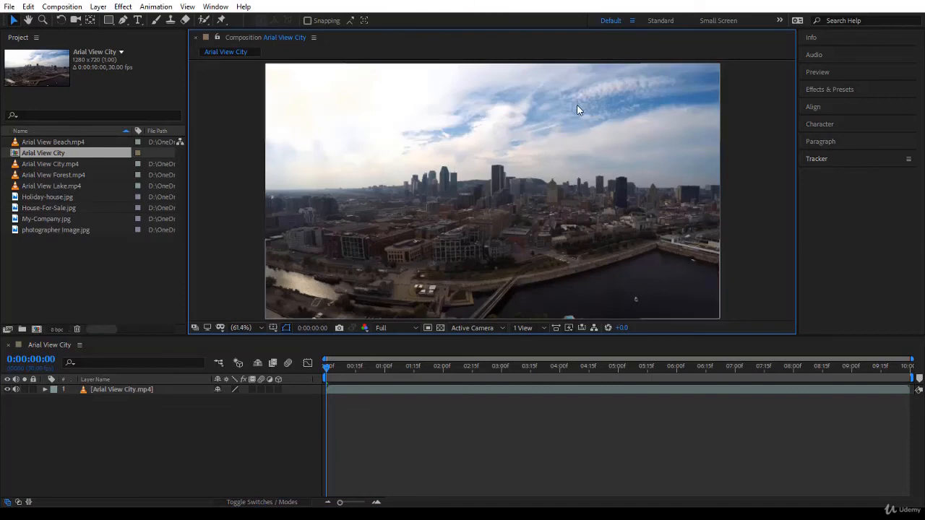
Scrub through the Arial View City composition, play its preview, and place the playhead at 0:00:00:18
left_click_drag(326, 365, 323, 433)
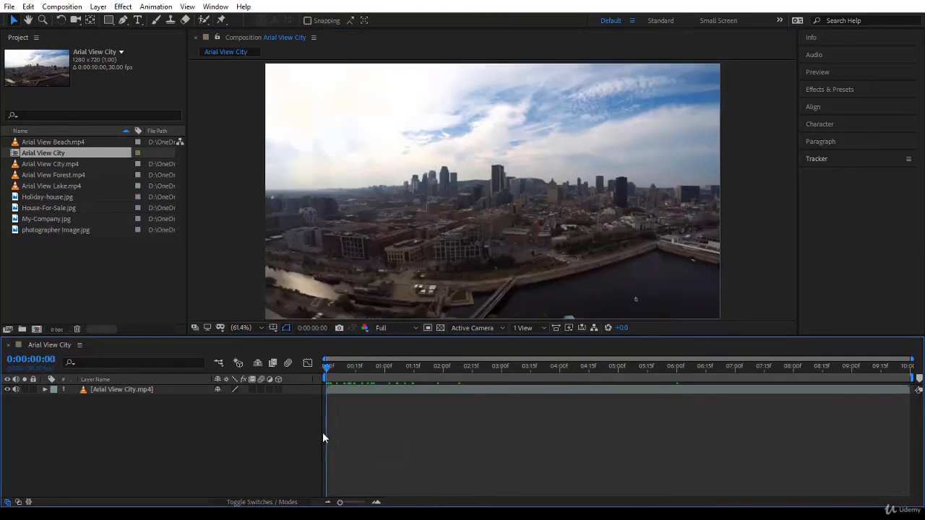
key("space")
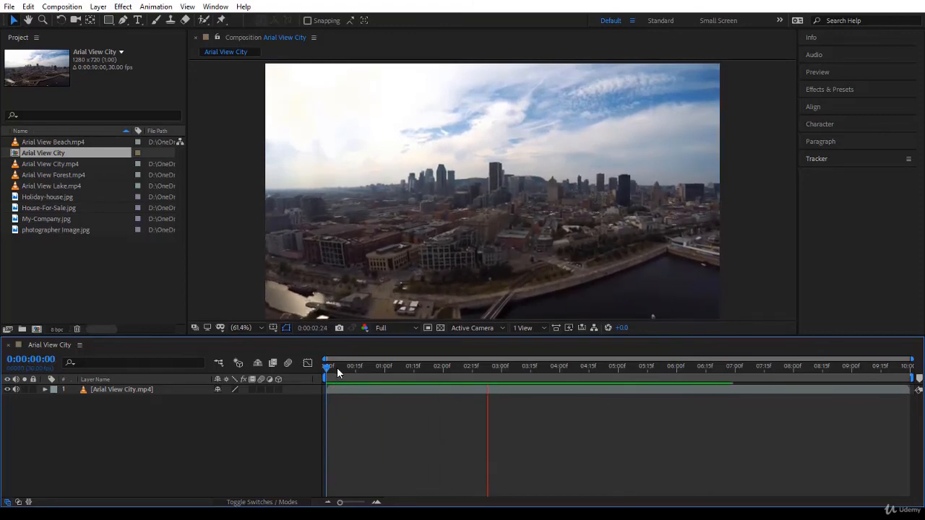
left_click_drag(327, 366, 360, 370)
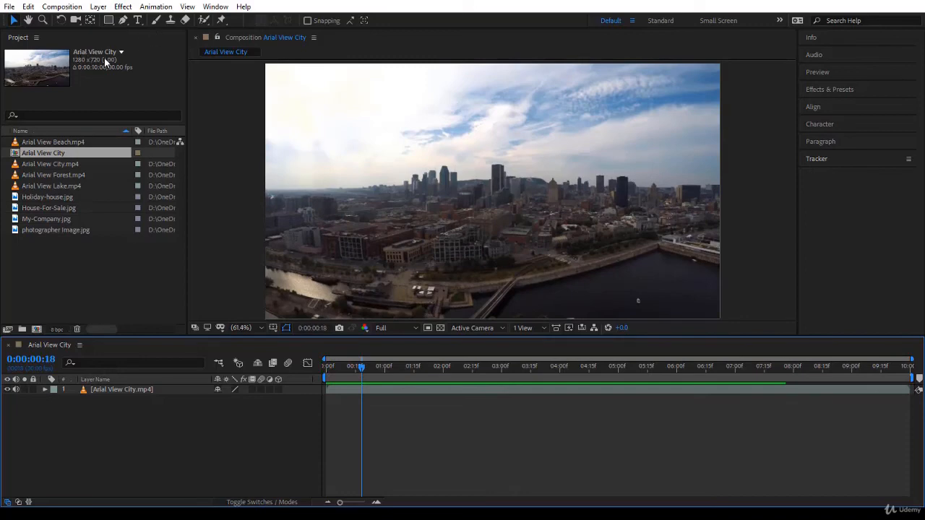
Compare the resolution, duration and frame rate of the Arial View City.mp4 footage with those of its composition
left_click(67, 165)
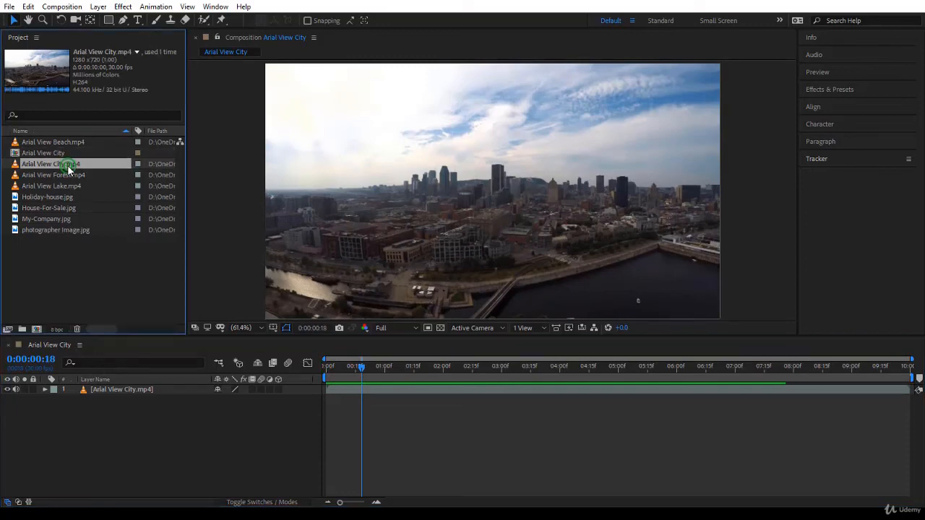
left_click(65, 154)
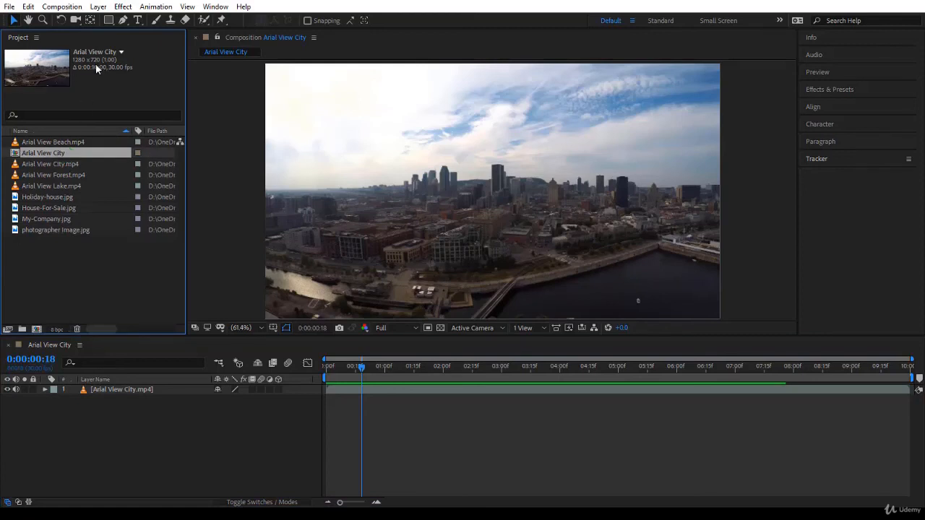
left_click(50, 165)
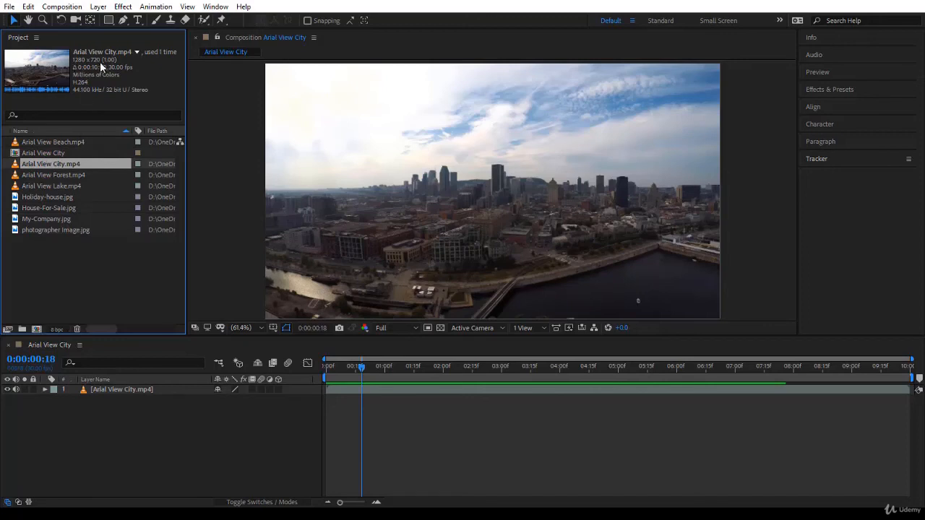
Recheck the Arial View City composition's details against its source footage, and toggle the footage layer's audio off and back on
left_click(72, 153)
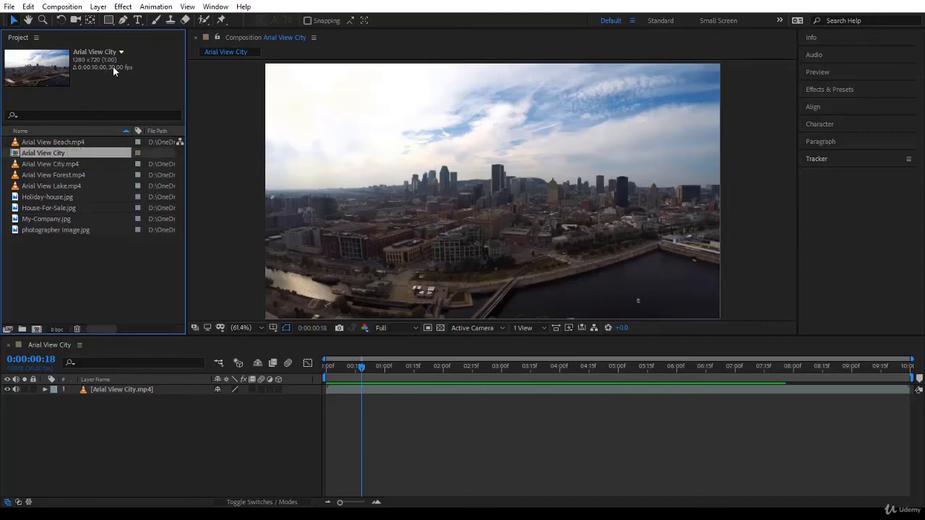
left_click(92, 164)
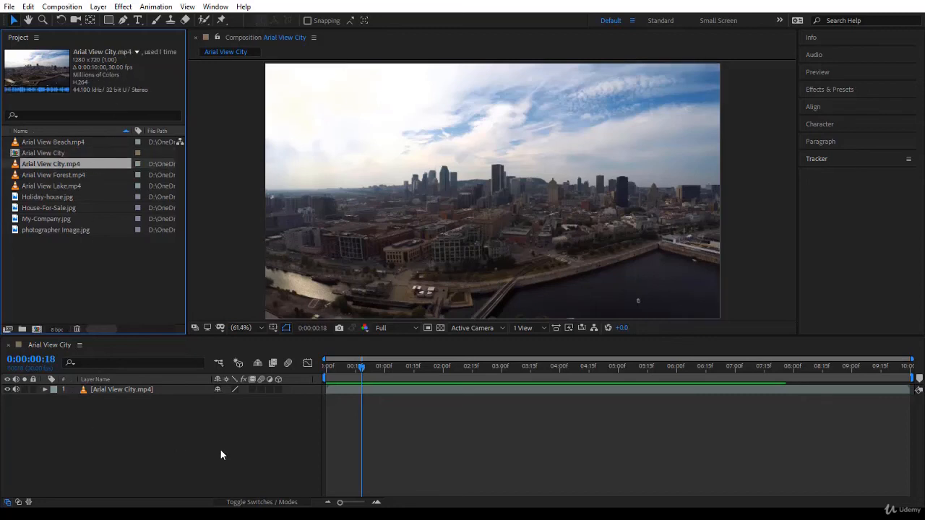
left_click(17, 390)
left_click(17, 390)
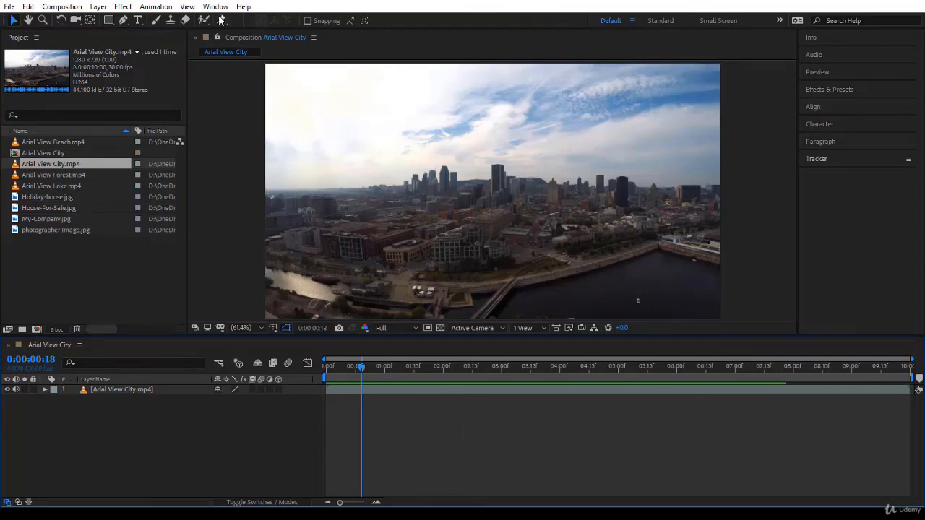
Add a "City View" text layer over the lower middle of the city footage and return to the Selection tool
left_click(135, 21)
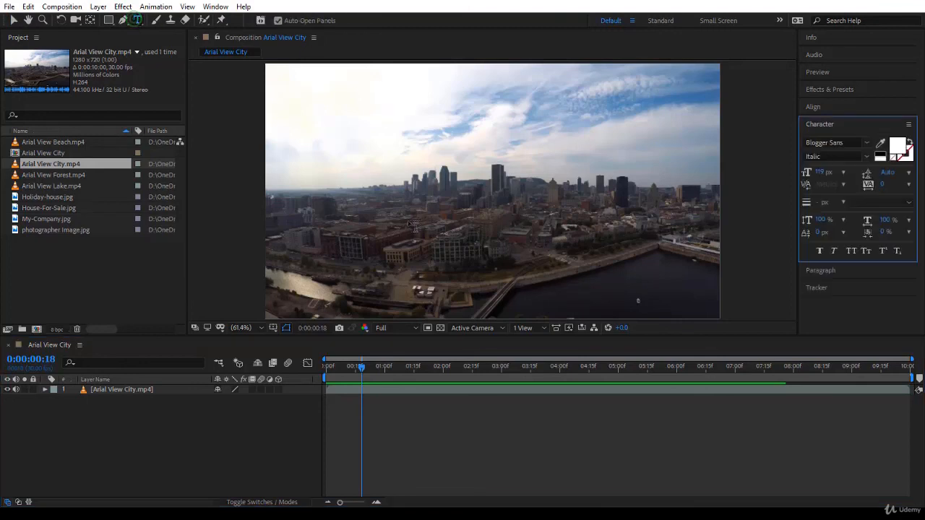
left_click(415, 269)
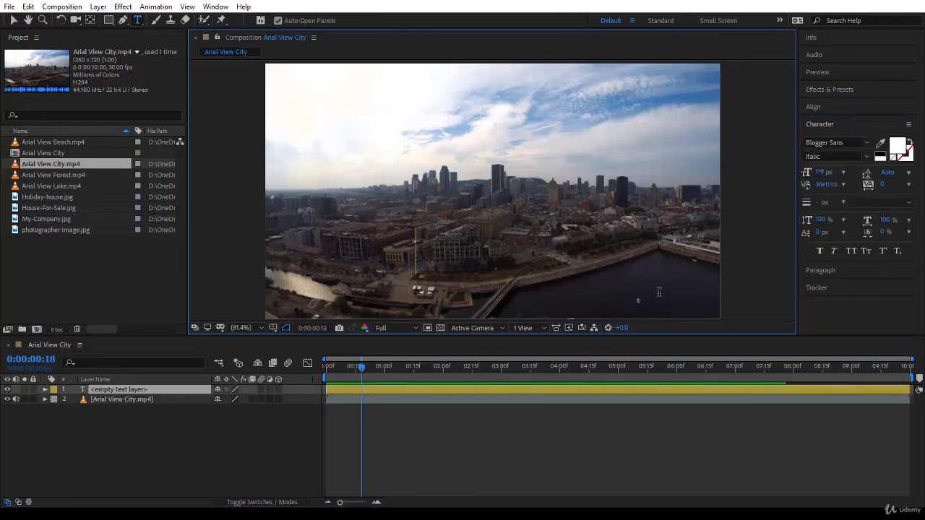
type("City View")
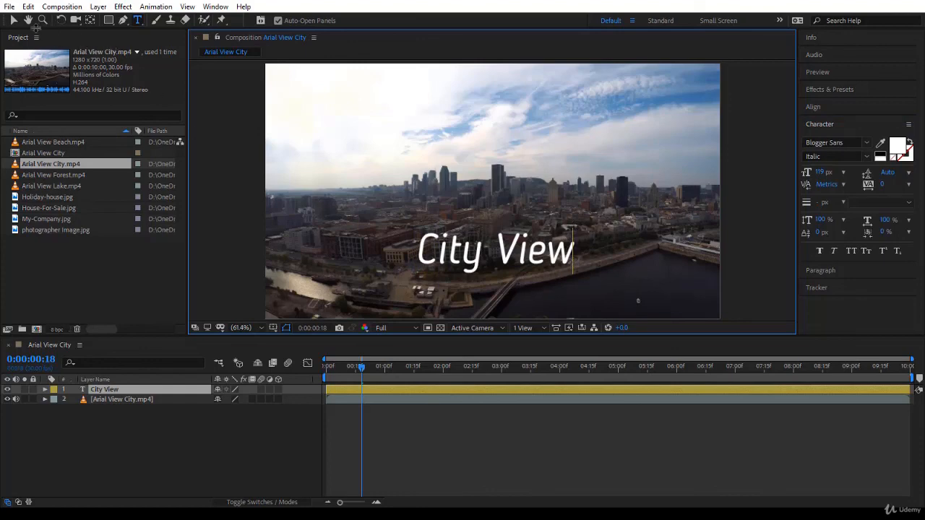
left_click(13, 20)
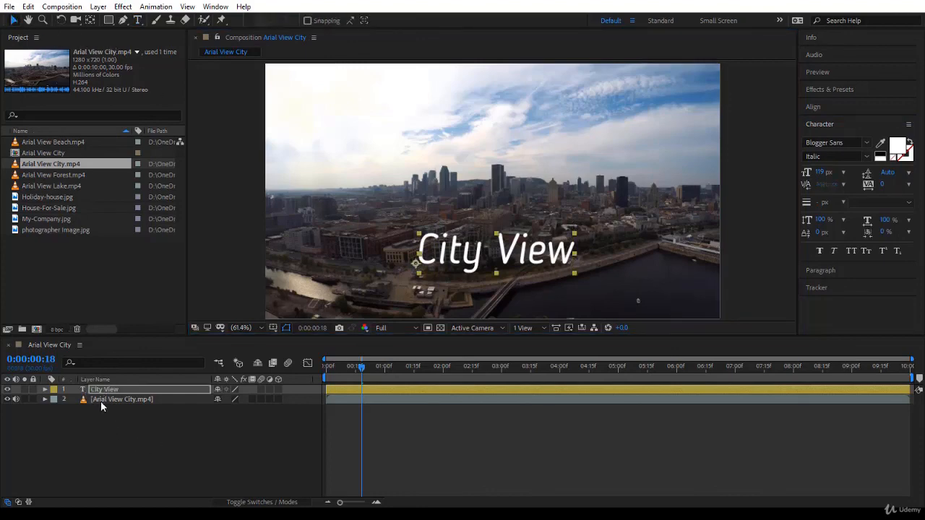
Inspect the Arial View City.mp4 and City View layers in the timeline, and clear the selection in the project list
left_click(101, 401)
left_click(105, 389)
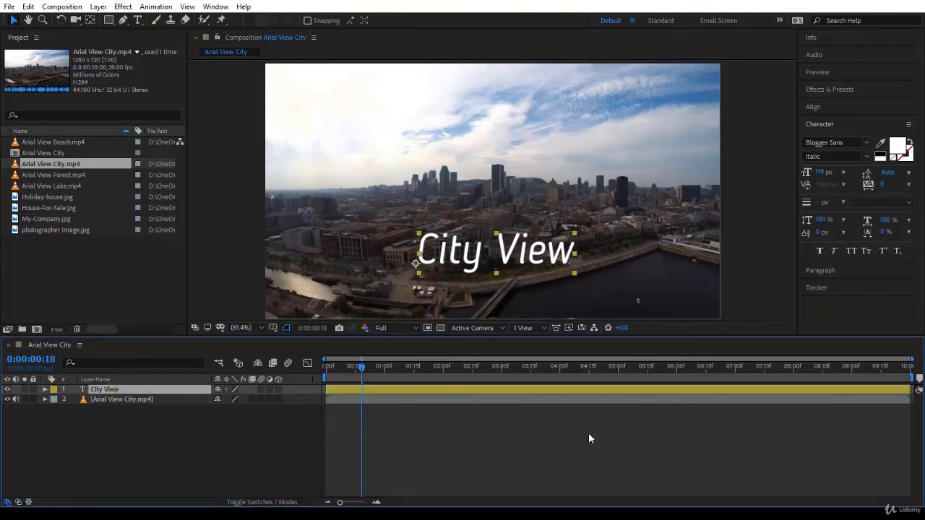
left_click(52, 252)
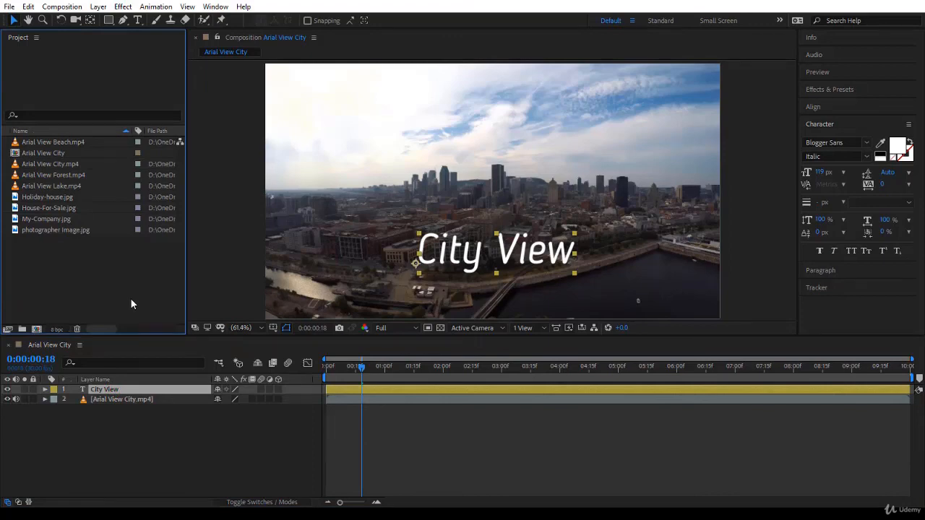